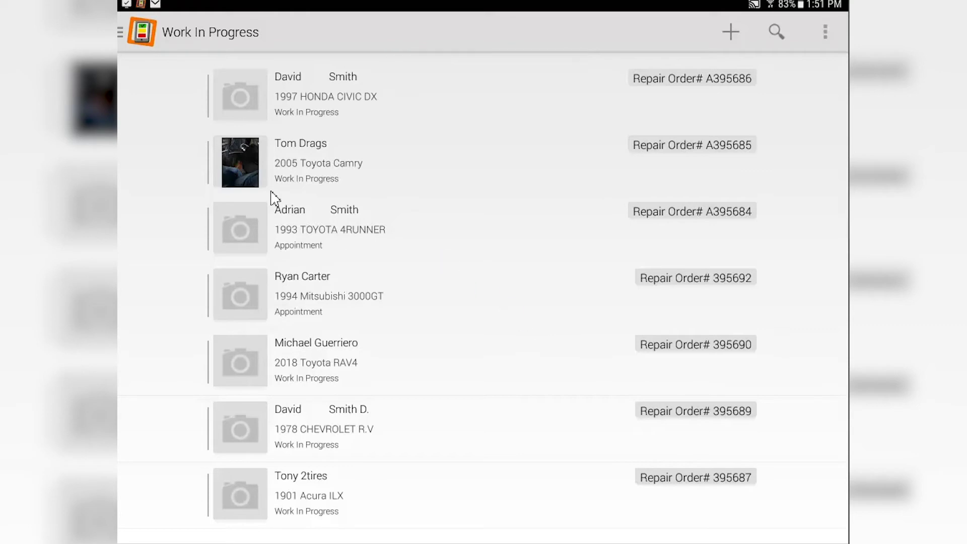
Review the user assignment and picture option for this device in the User Selection dialog, and close it
left_click(144, 46)
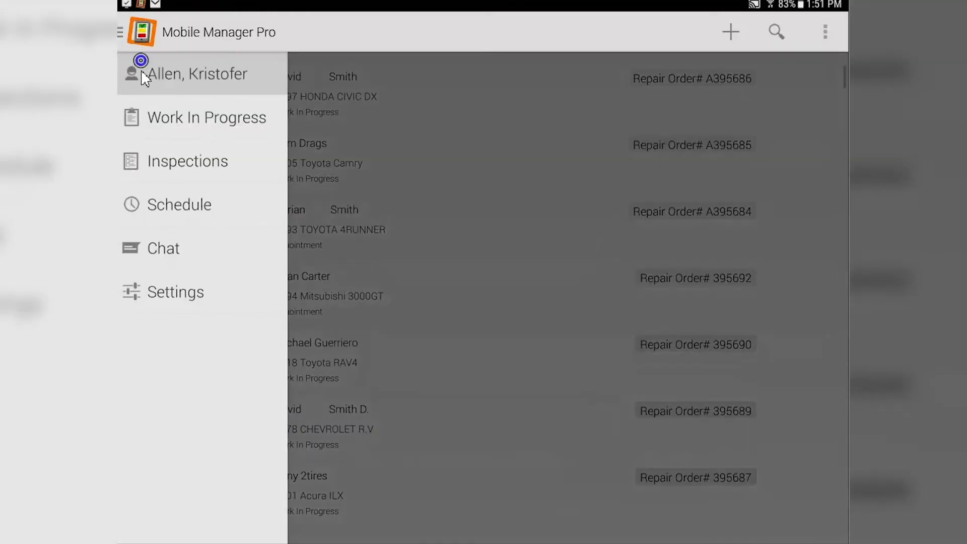
left_click(199, 78)
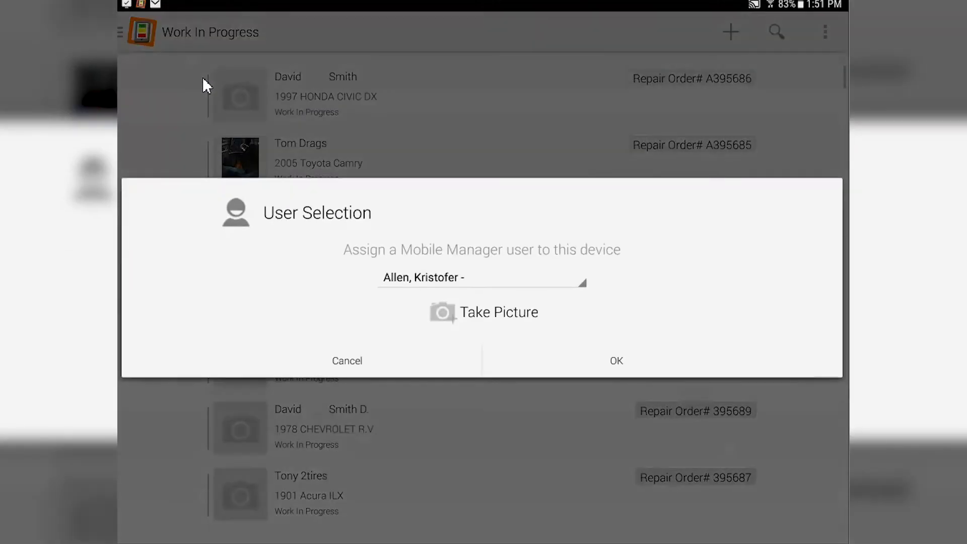
left_click(581, 282)
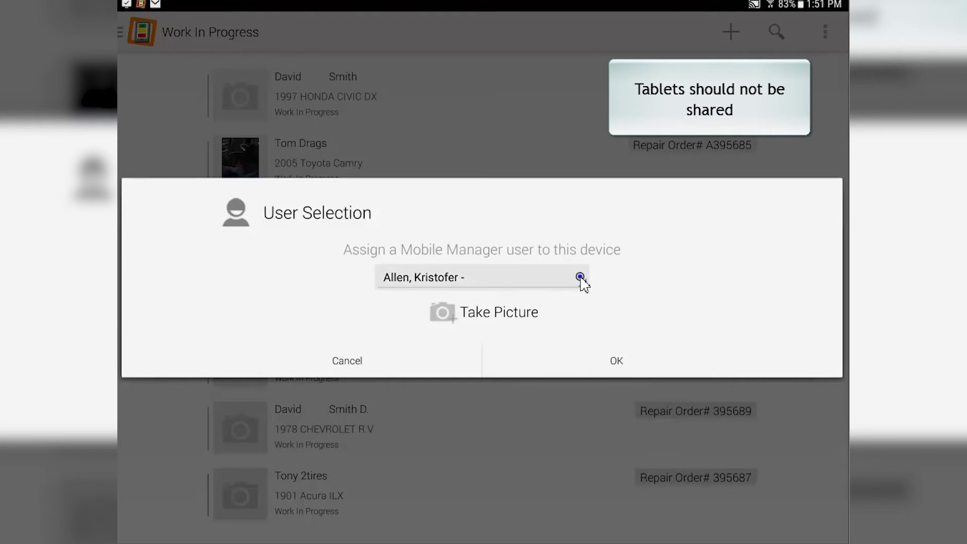
left_click_drag(533, 309, 453, 309)
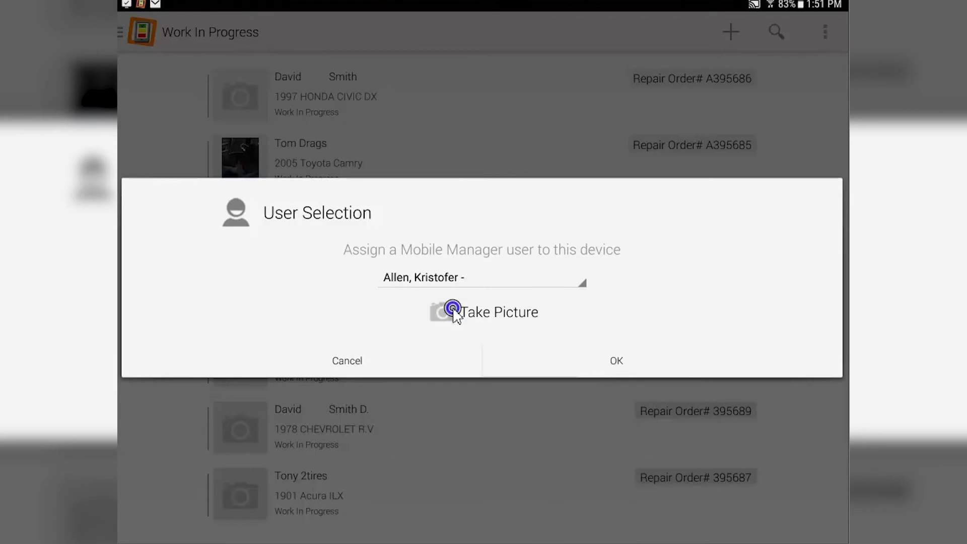
left_click(404, 307)
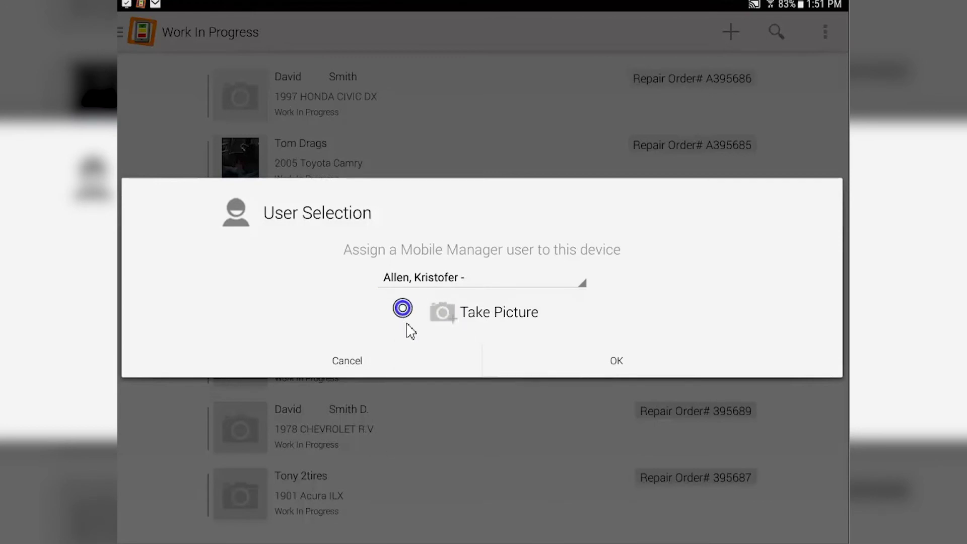
left_click(486, 302)
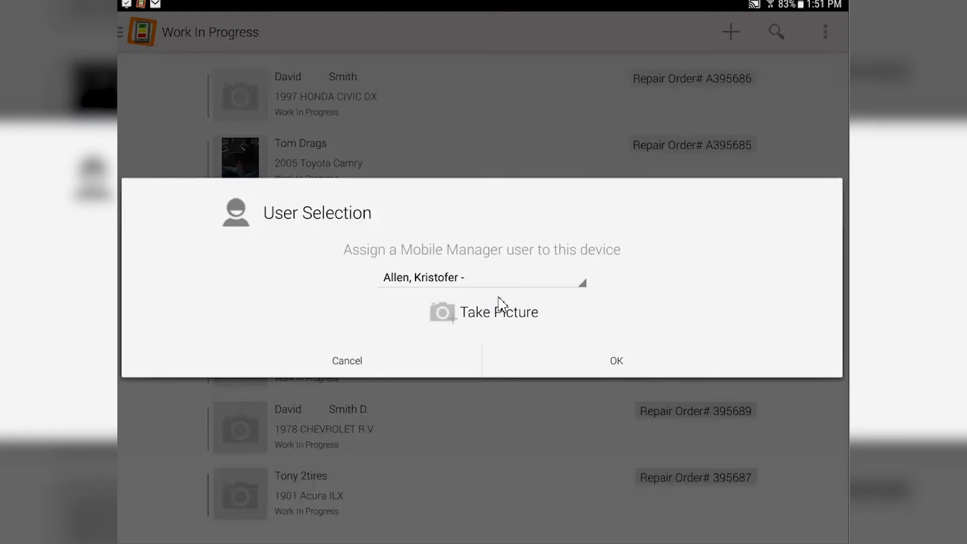
left_click_drag(500, 302, 621, 368)
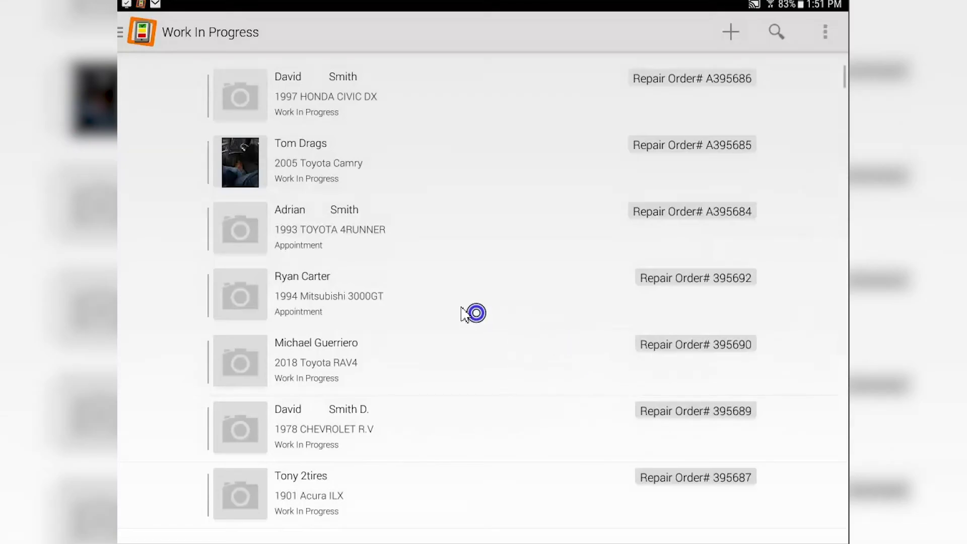
Open the inspections list and check its display options, accepting the Waiting and In Progress filters for all technicians
left_click(123, 33)
left_click(160, 112)
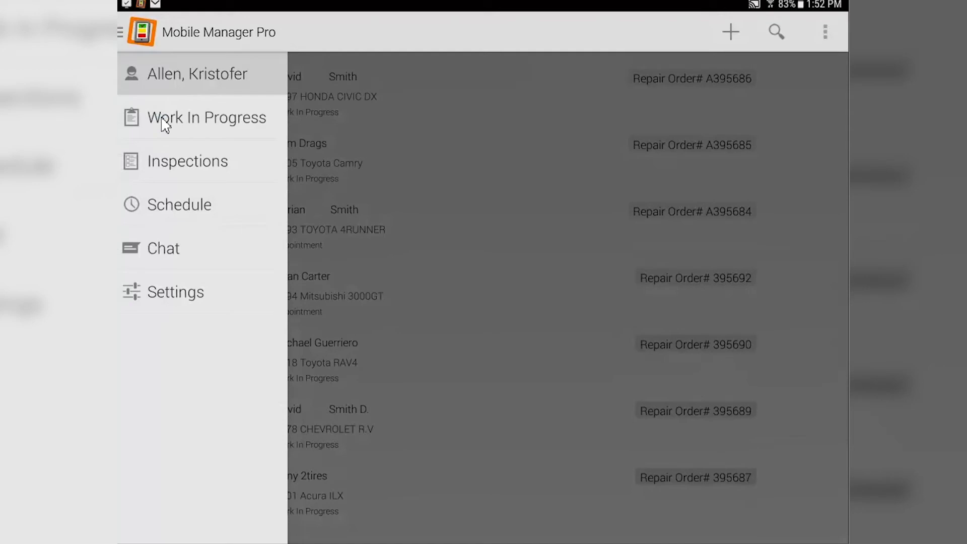
left_click(167, 161)
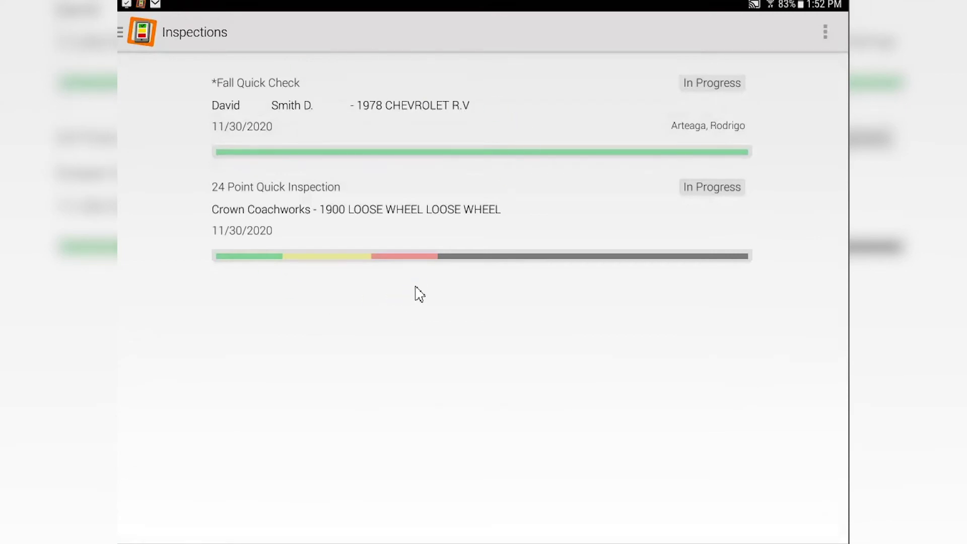
left_click(400, 268)
left_click(826, 33)
left_click(737, 70)
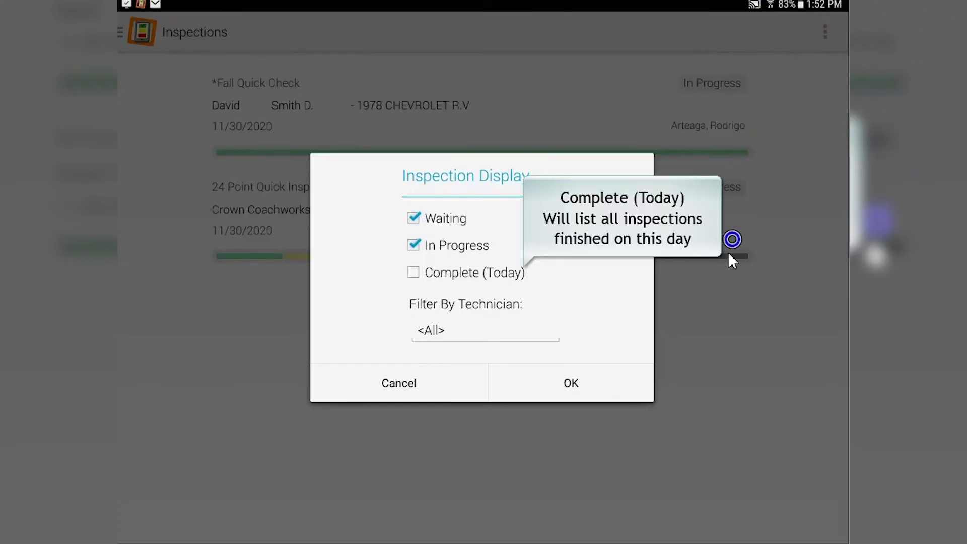
left_click(575, 384)
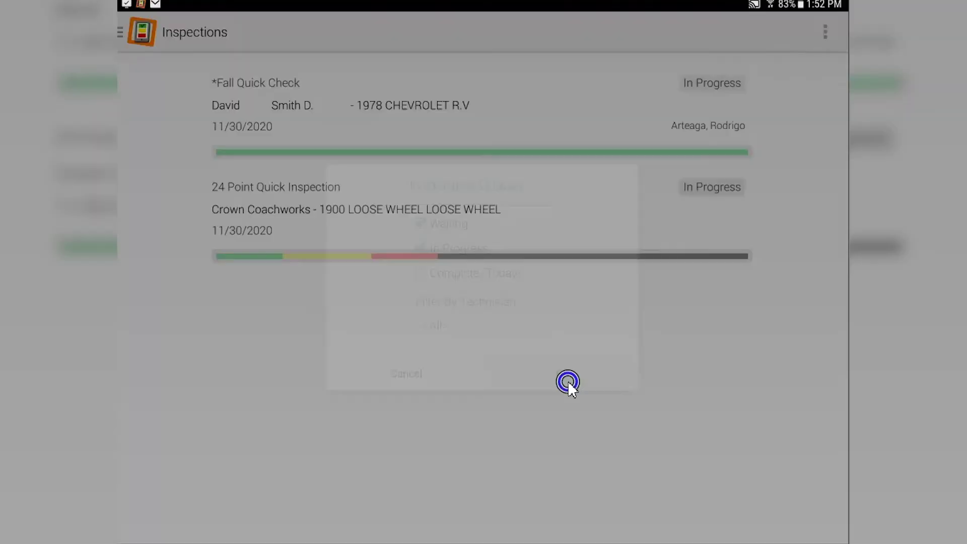
View the *Fall Quick Check inspection of the 1978 Chevrolet R.V and return to the inspections list
left_click(456, 153)
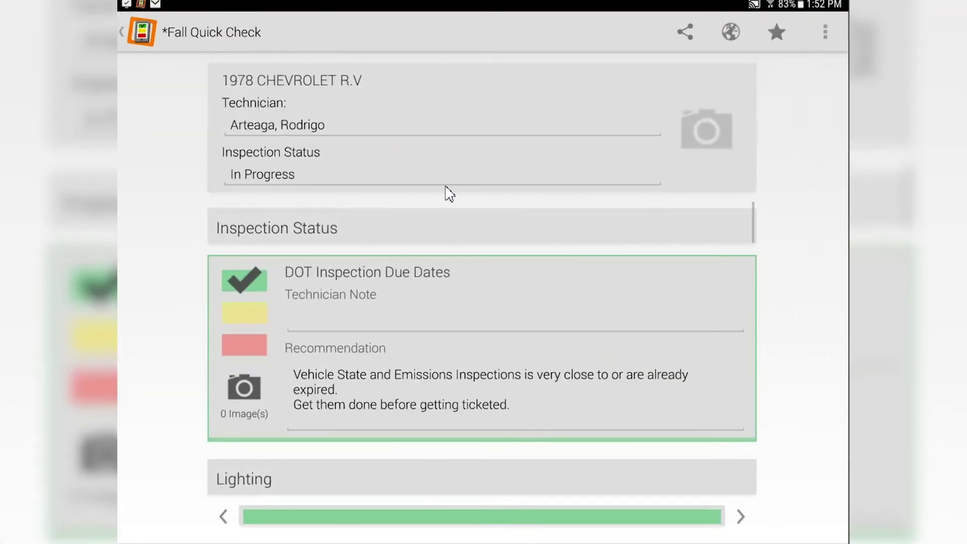
left_click(136, 29)
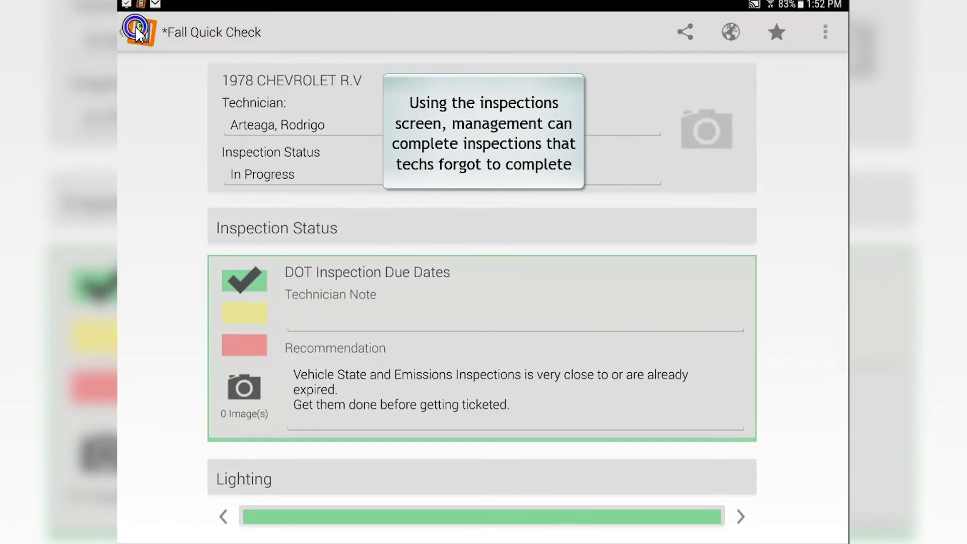
left_click(381, 337)
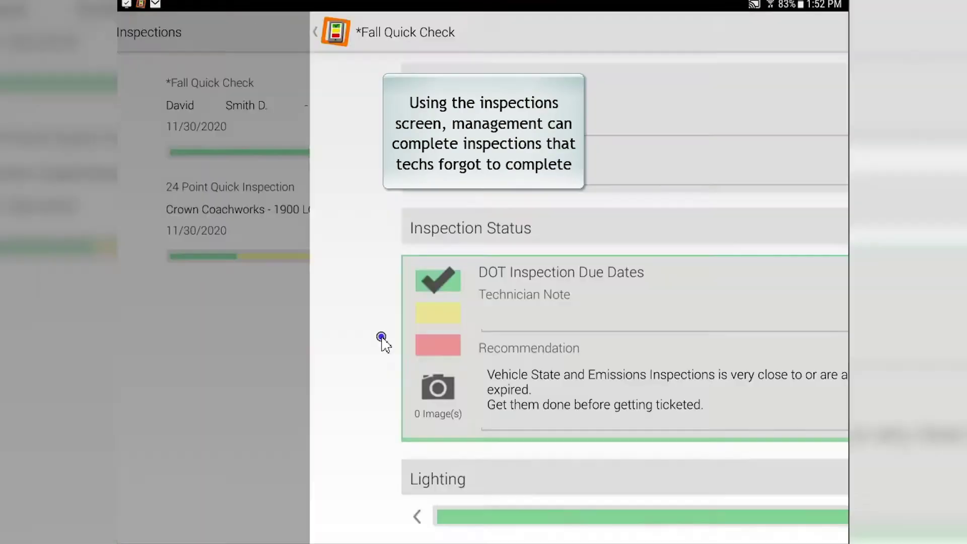
Open the schedule for Mon 11/30/2020, view the 1:38PM appointment's repair order conversion and decline it
left_click(127, 33)
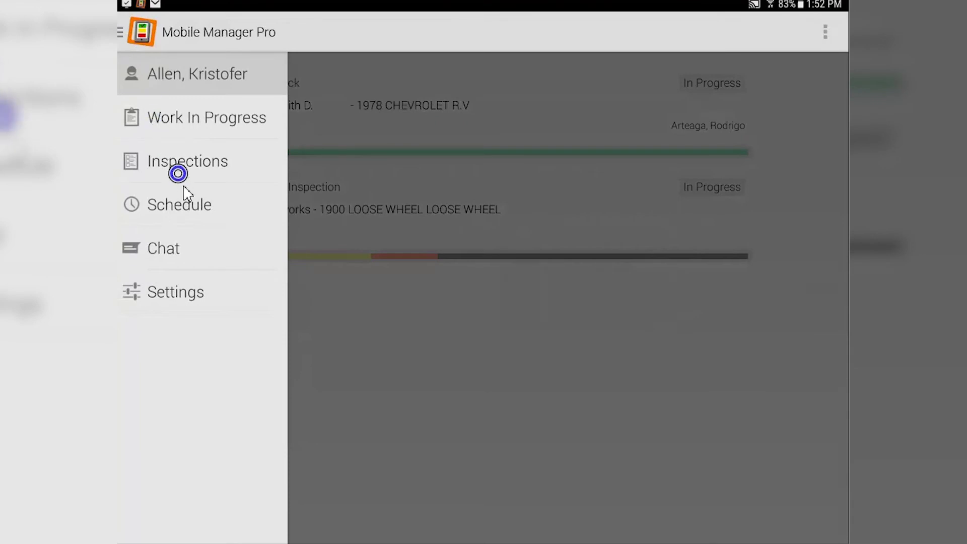
left_click(188, 204)
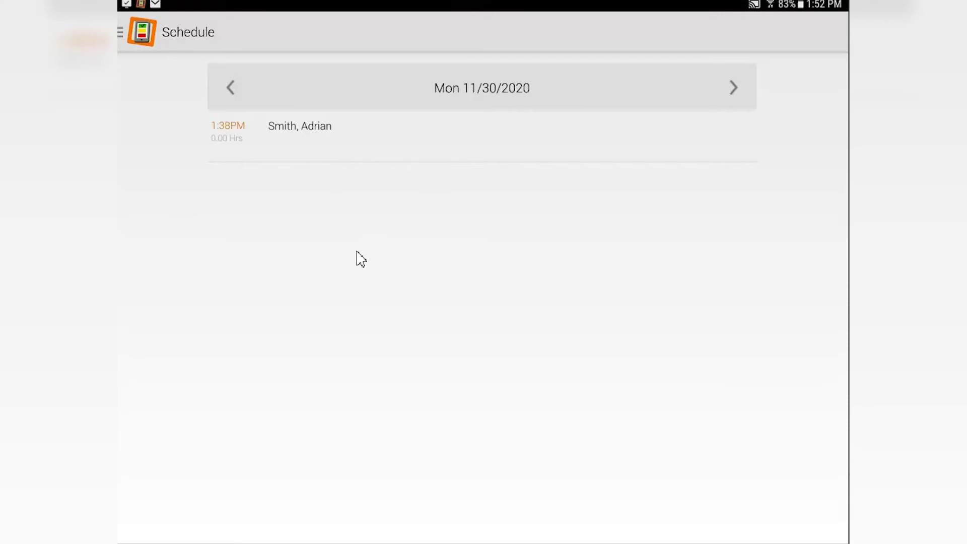
left_click(304, 129)
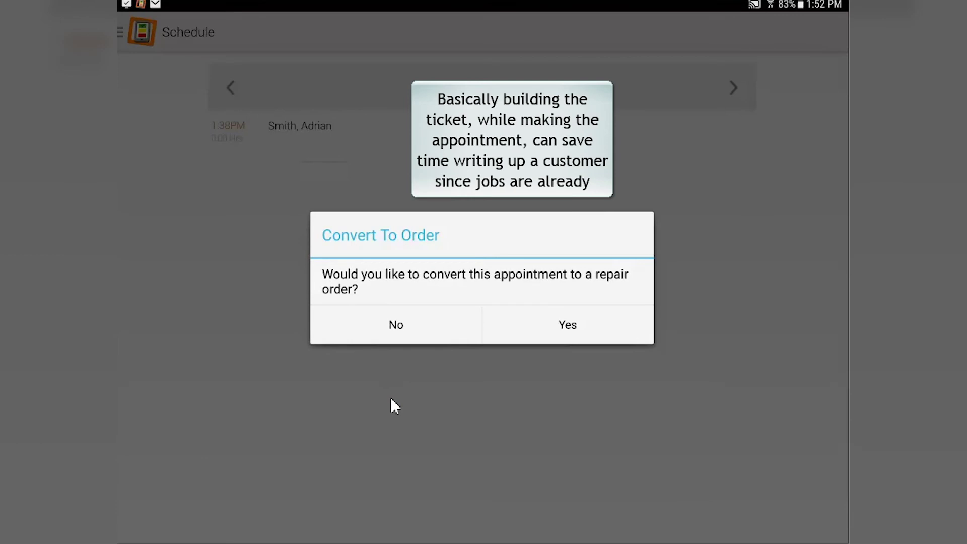
left_click(400, 329)
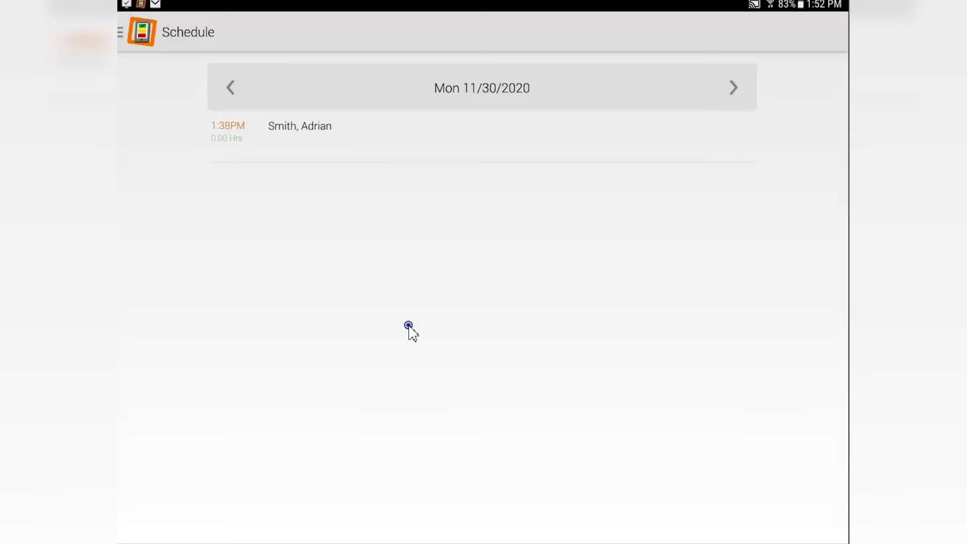
left_click(415, 315)
Open the chat list, view the Team Chat conversation and return to the list
left_click(129, 37)
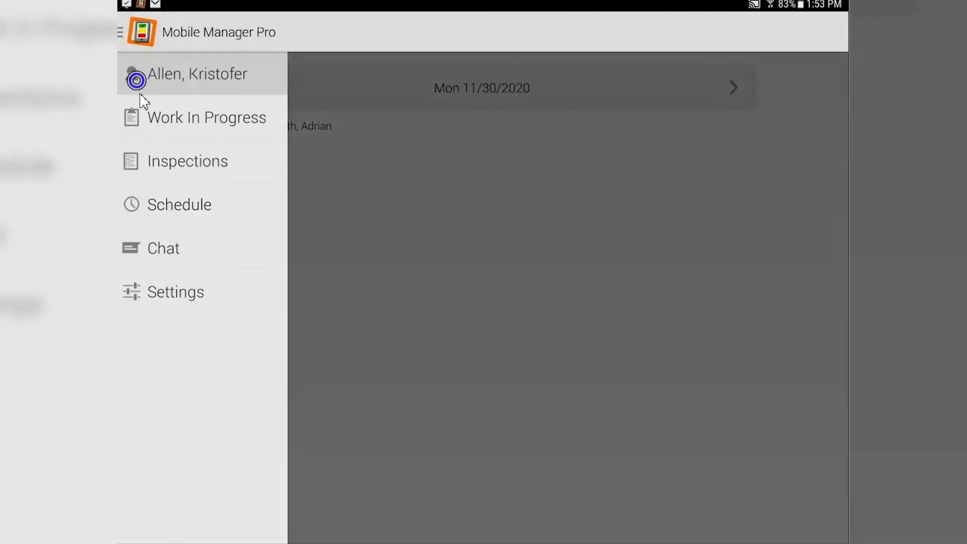
left_click(141, 253)
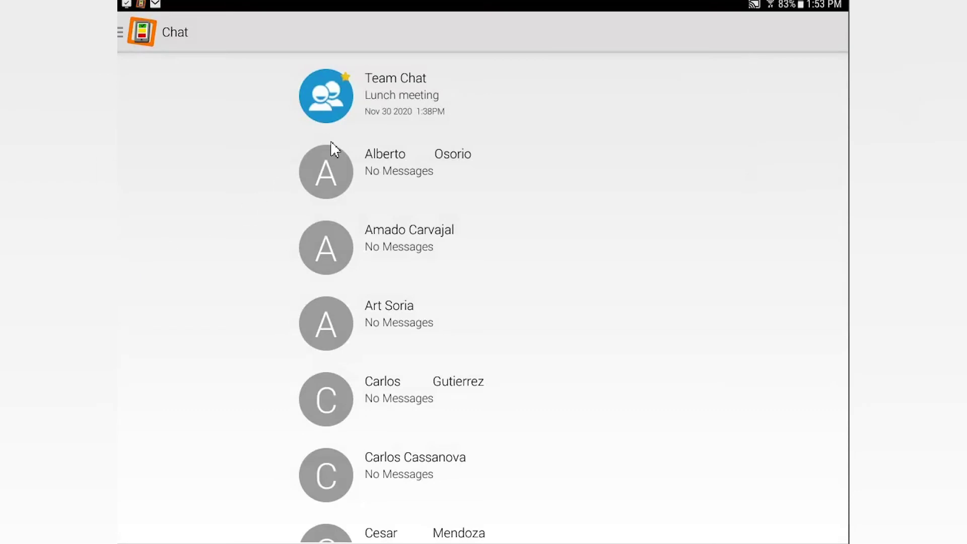
left_click(389, 99)
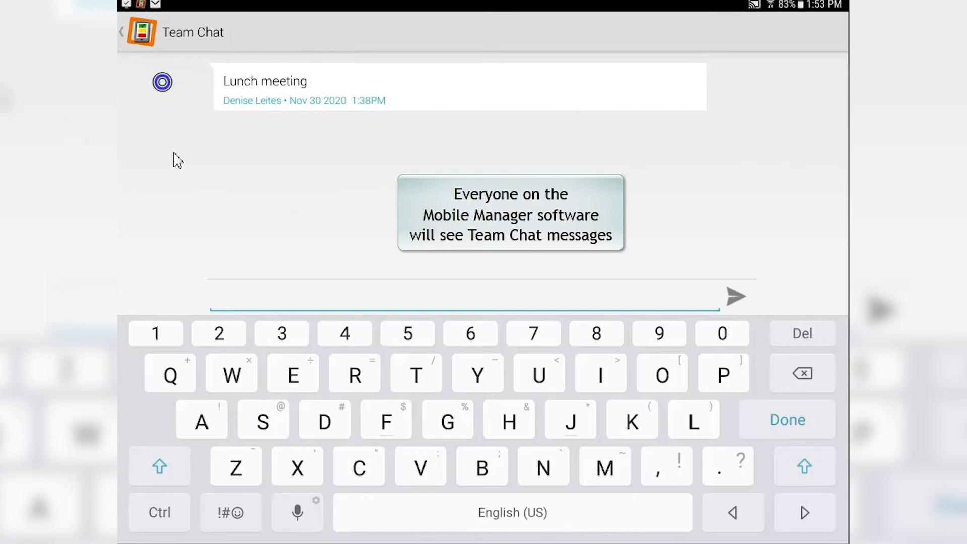
left_click(136, 22)
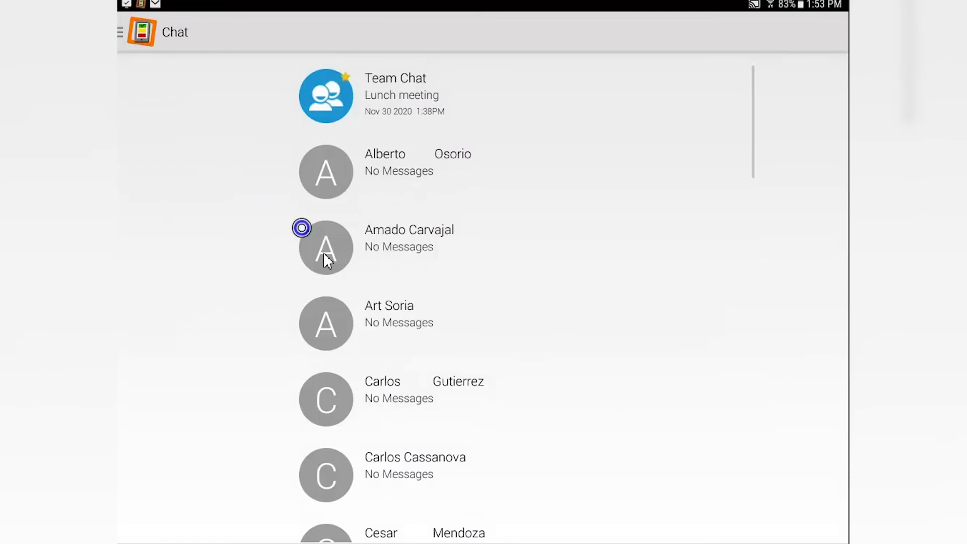
Send the private message "We need some napkins" to the third individual contact in the chat list and leave the conversation
left_click(364, 332)
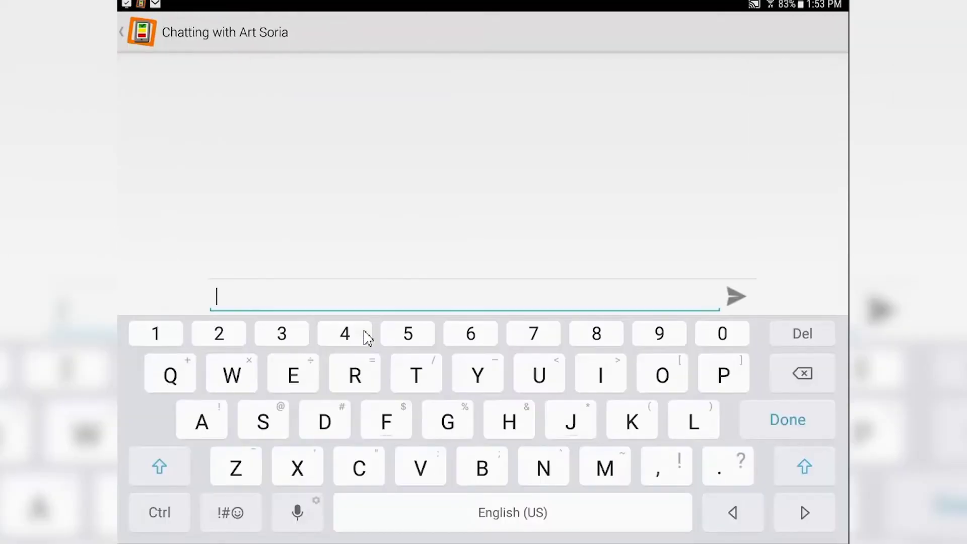
type("We need some napk")
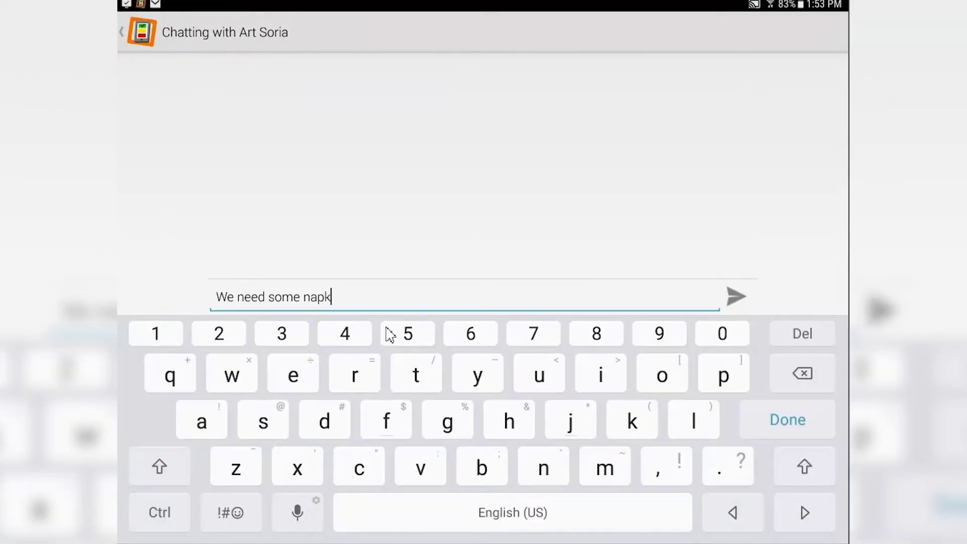
type("ins")
left_click(734, 298)
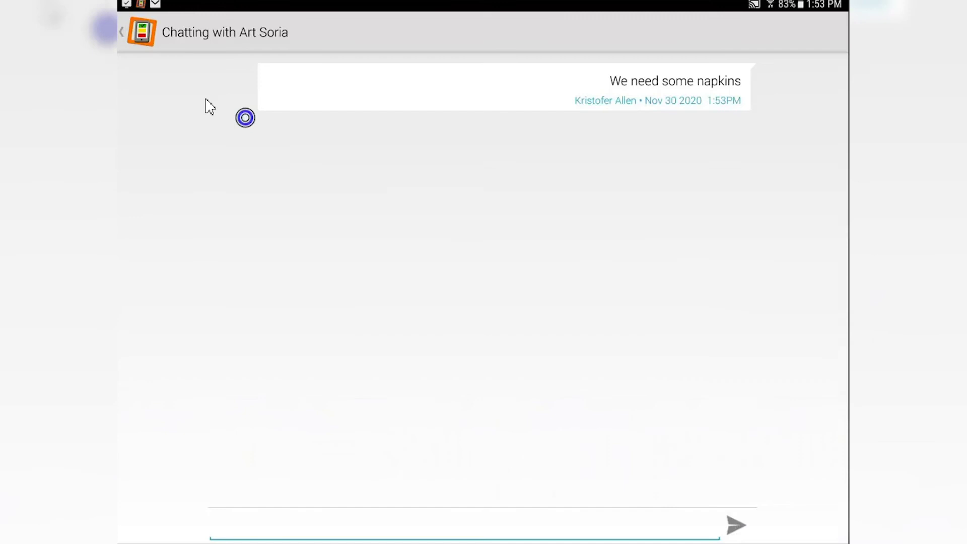
left_click(140, 31)
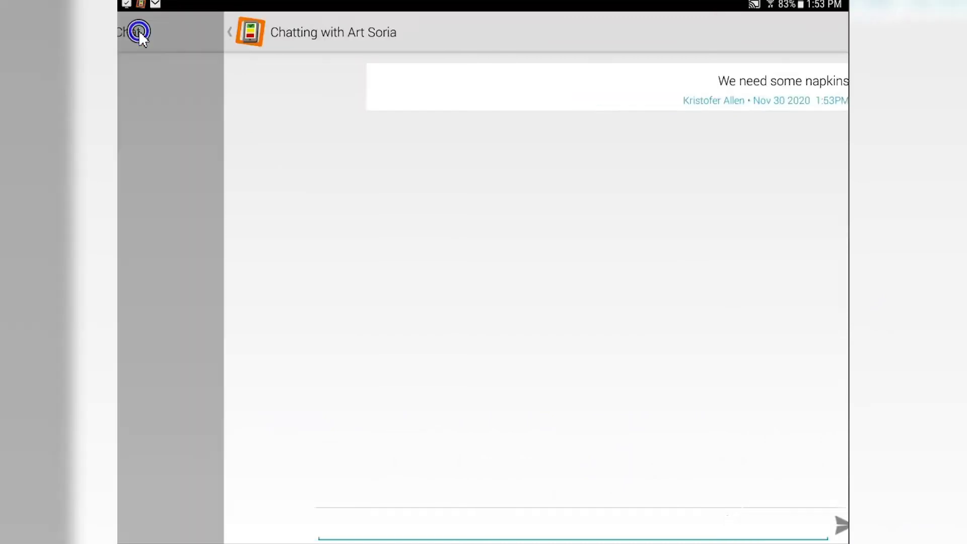
Open the tablet's Mobile Manager Pro settings, and switch to Report Pro on the server computer to show its settings
left_click(142, 34)
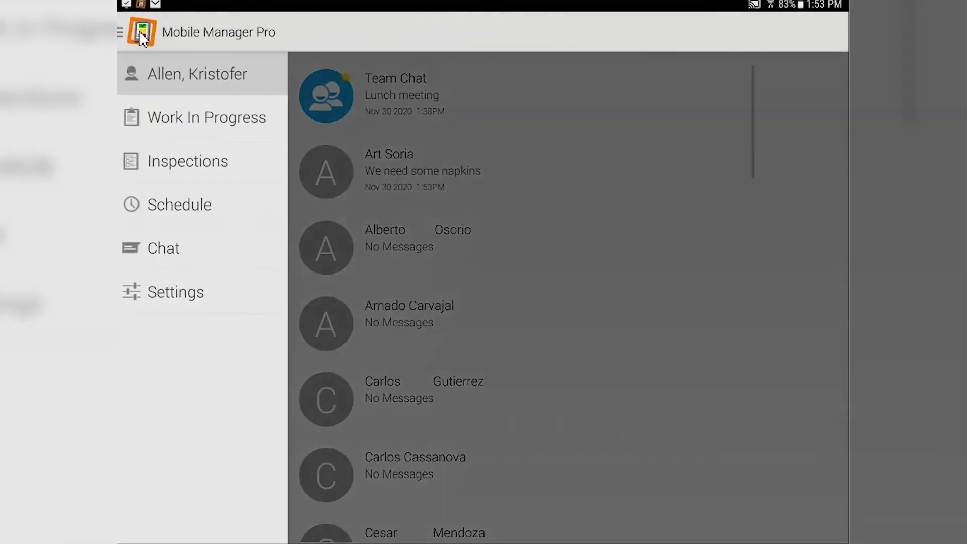
left_click(194, 306)
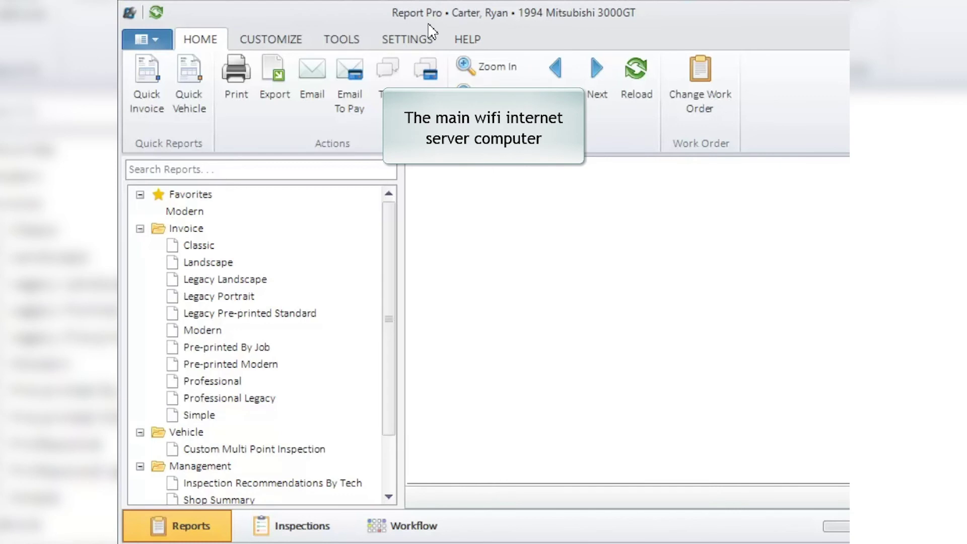
left_click(410, 43)
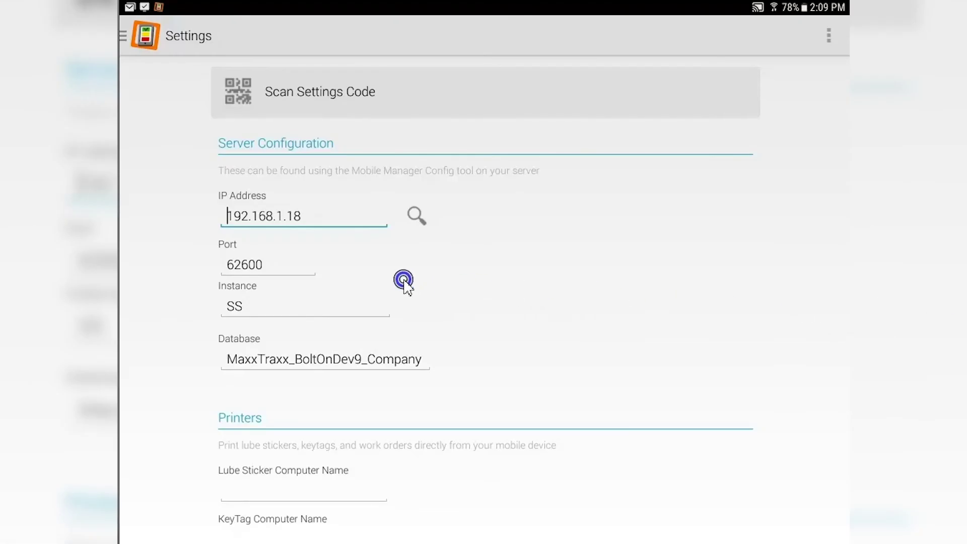
Review the printer, repair information, barcode scanning and chat options in the tablet's settings
scroll(404, 280, "down", 5)
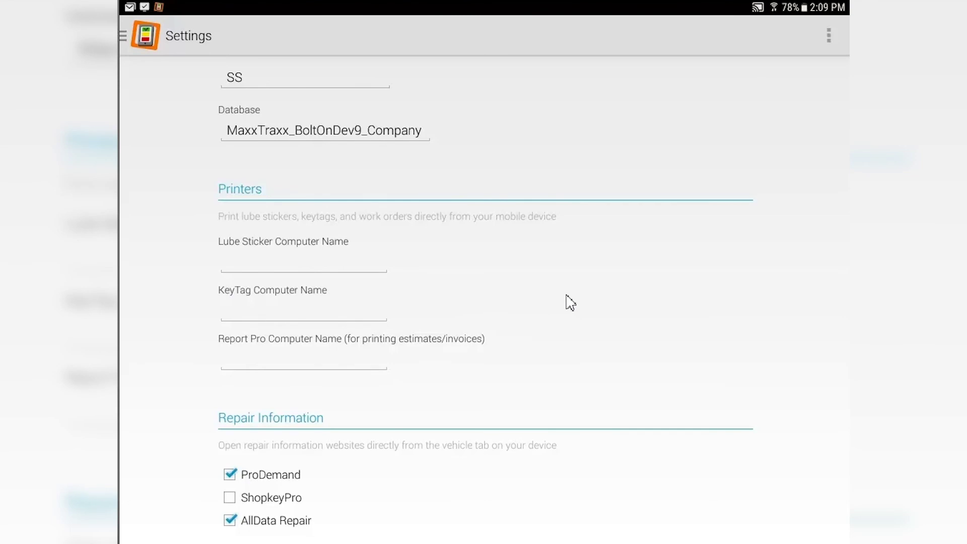
scroll(570, 303, "down", 5)
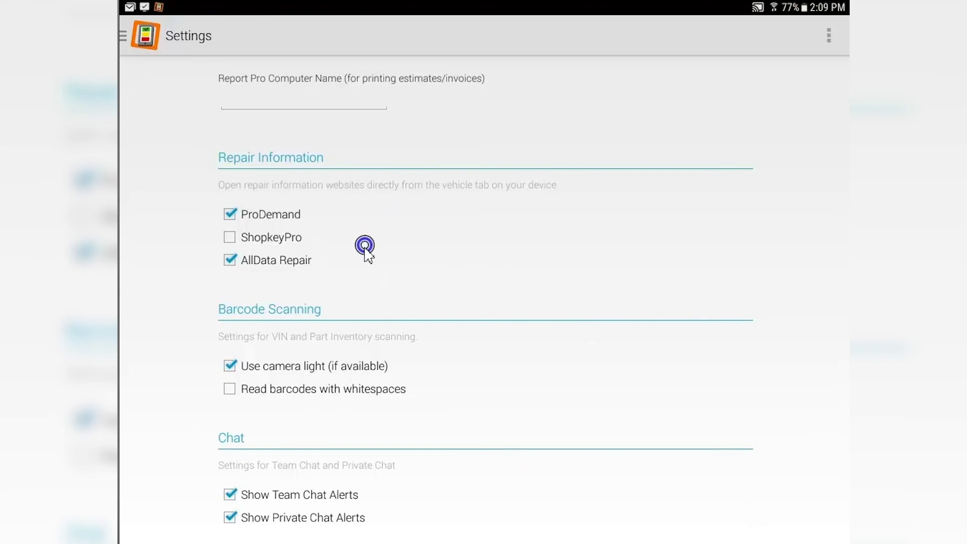
left_click(280, 216)
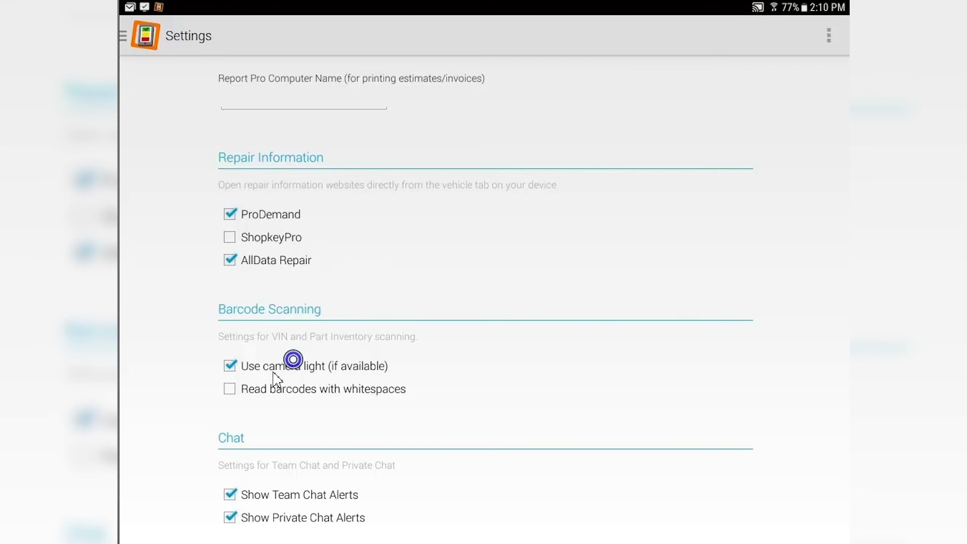
left_click(307, 373)
left_click_drag(307, 373, 423, 373)
left_click_drag(255, 367, 419, 364)
left_click_drag(347, 454, 338, 474)
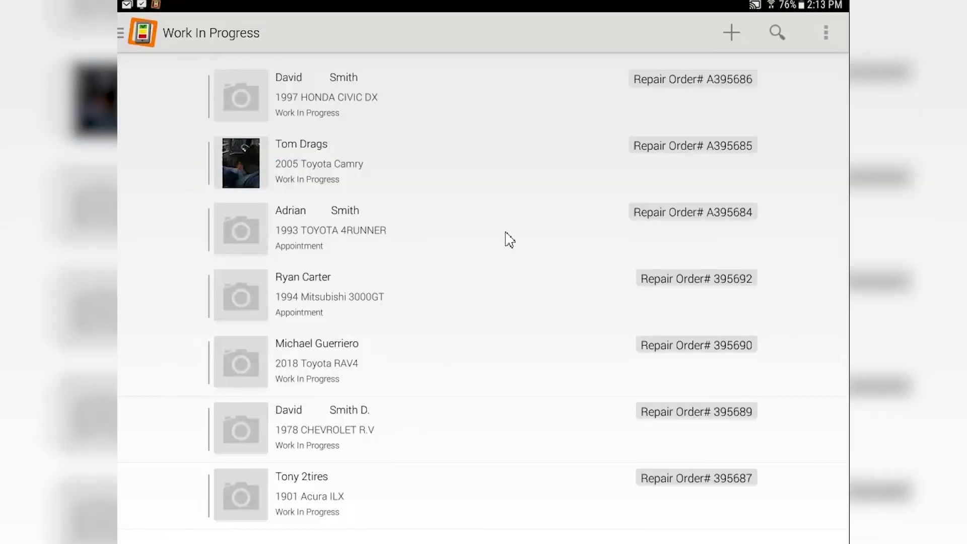
Look through the Work In Progress list and open its display options for sorting and filtering
left_click(495, 220)
scroll(384, 357, "down", 3)
scroll(386, 358, "up", 3)
left_click(827, 32)
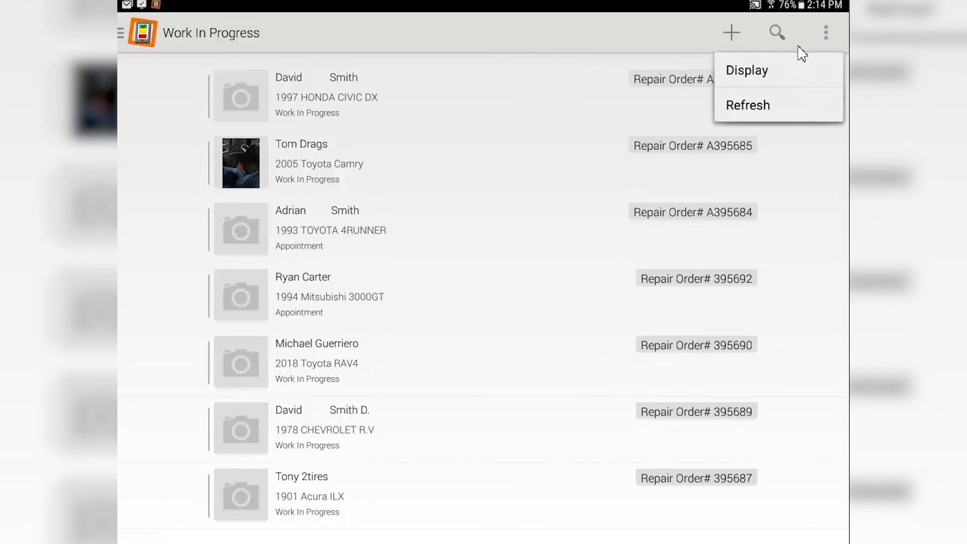
left_click(746, 70)
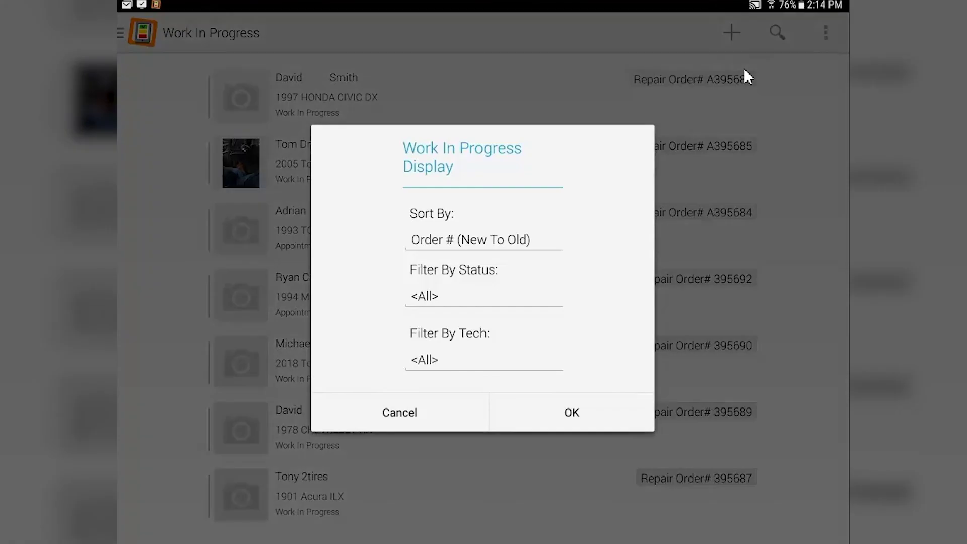
mouse_move(623, 146)
left_mouse_down()
mouse_move(557, 190)
mouse_move(457, 198)
mouse_move(254, 156)
mouse_move(369, 264)
mouse_move(482, 227)
mouse_move(496, 243)
mouse_move(469, 164)
mouse_move(475, 170)
mouse_move(492, 201)
mouse_move(494, 268)
mouse_move(485, 307)
mouse_move(450, 366)
mouse_move(455, 436)
mouse_move(481, 373)
mouse_move(491, 244)
left_mouse_up()
Review the status choices, set both the status and tech filters to <All>, and apply the display options
left_click(480, 300)
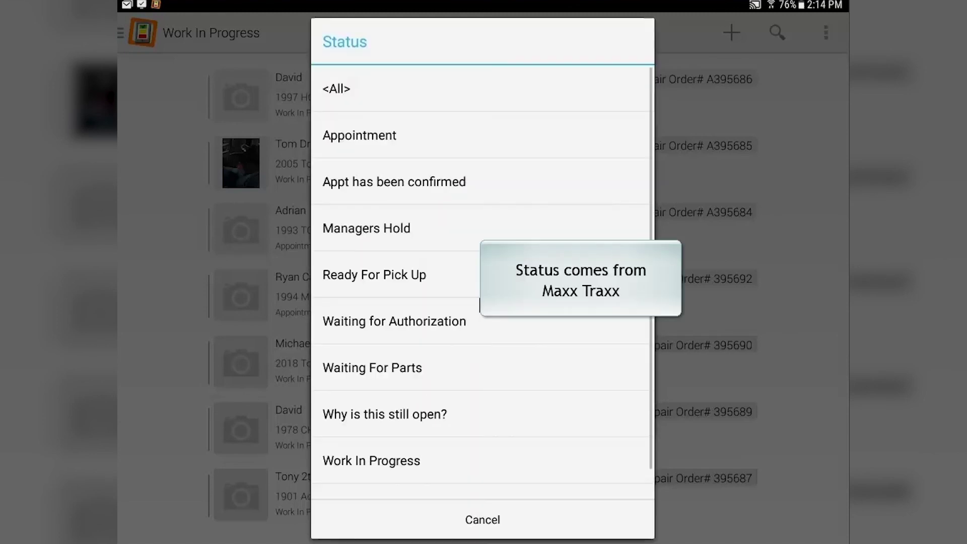
left_click_drag(483, 127, 478, 519)
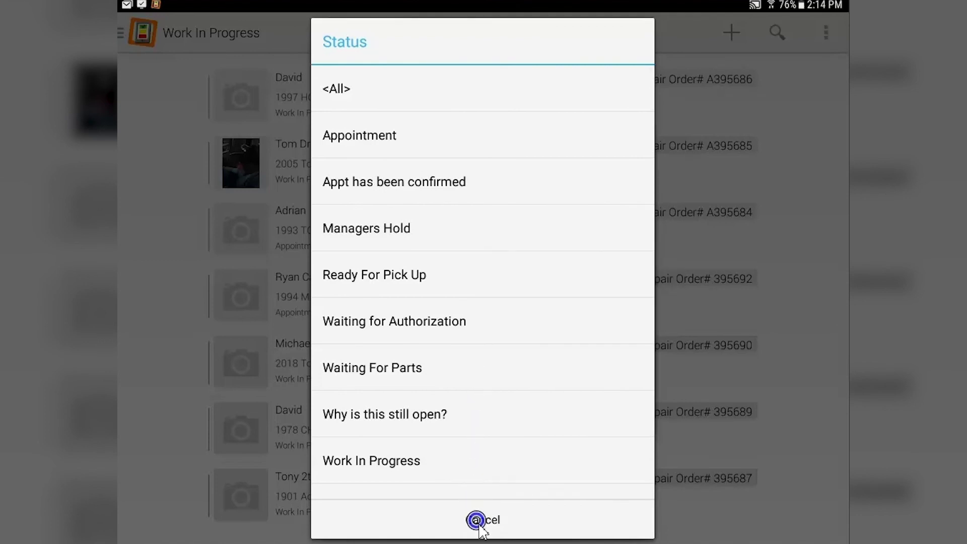
left_click_drag(427, 106, 431, 101)
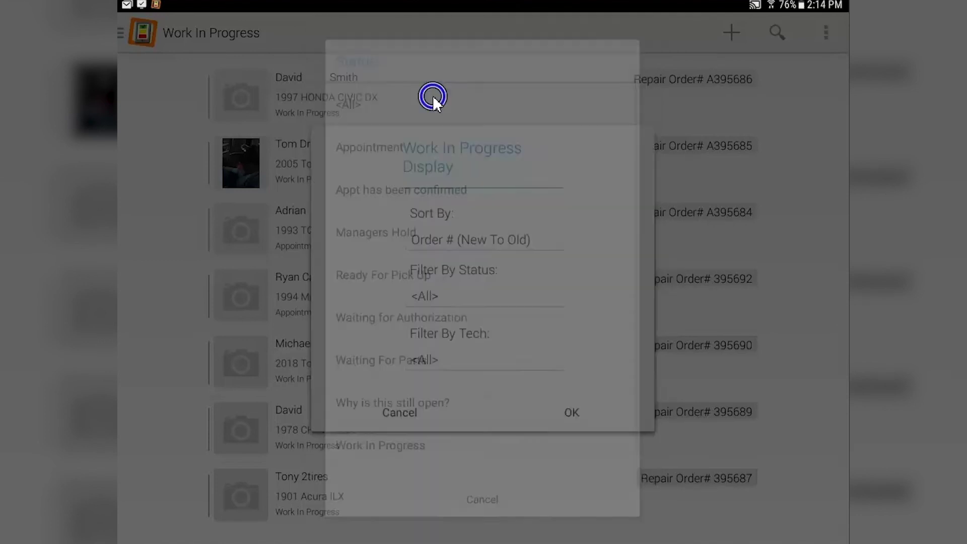
left_click(522, 359)
left_click_drag(452, 141, 418, 87)
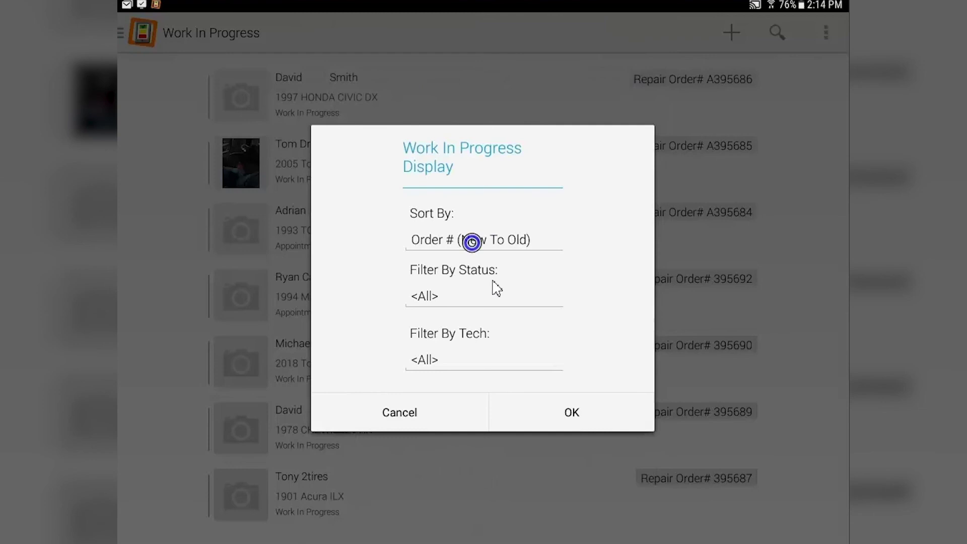
left_click(588, 420)
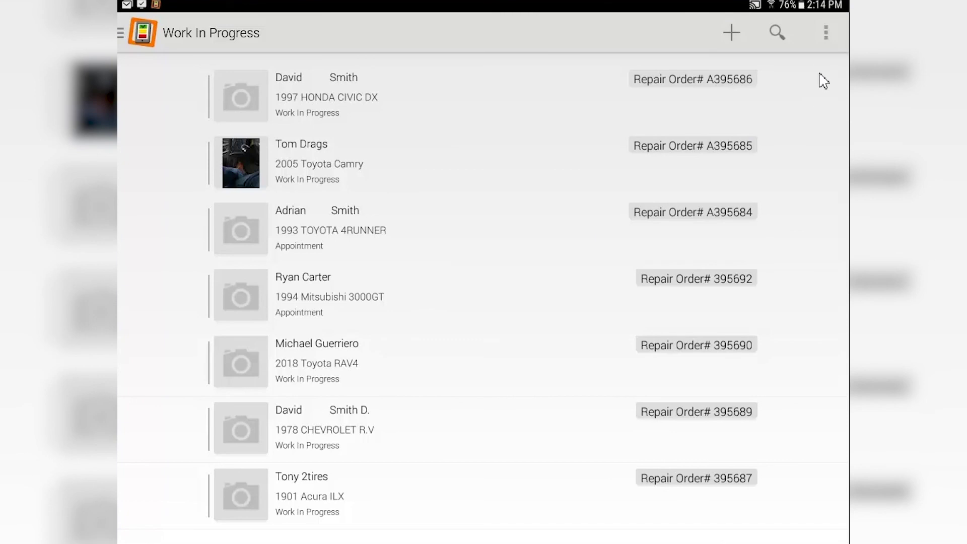
Refresh the Work In Progress list
left_click(827, 33)
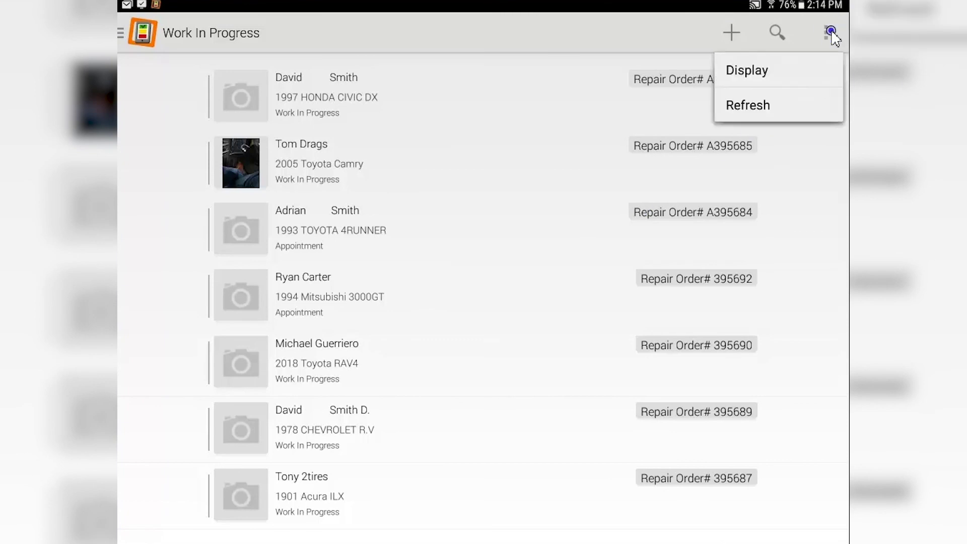
left_click(766, 105)
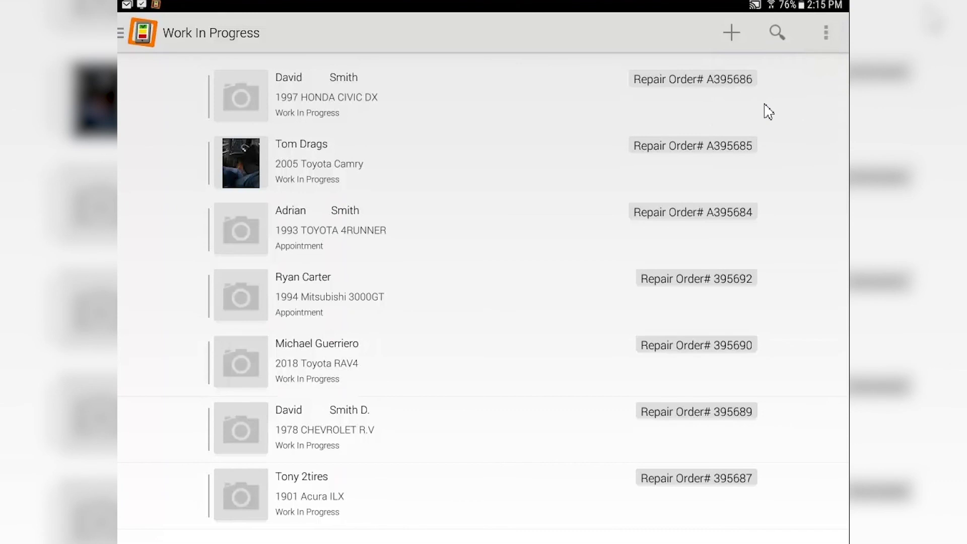
left_click_drag(594, 138, 512, 142)
Search the Work In Progress list for 2005
left_click(776, 34)
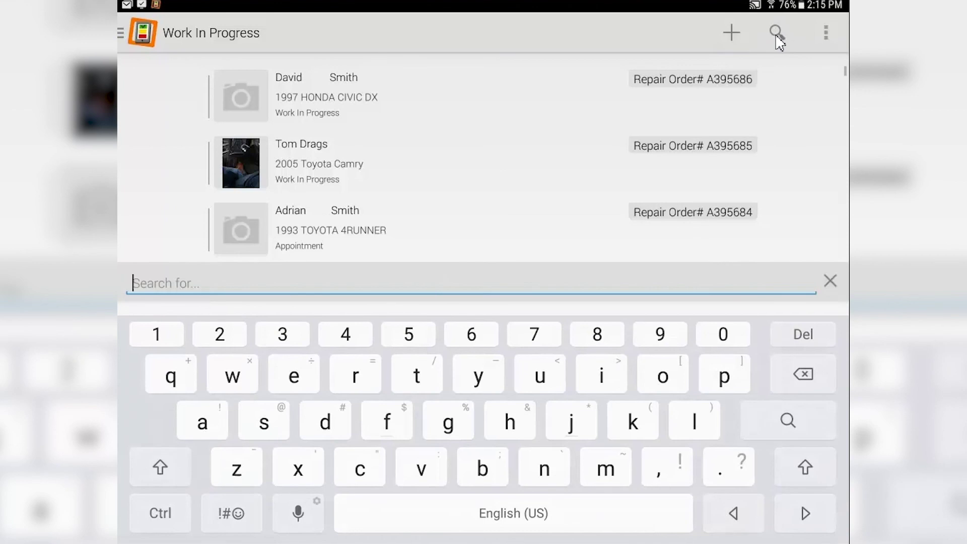
type("2005")
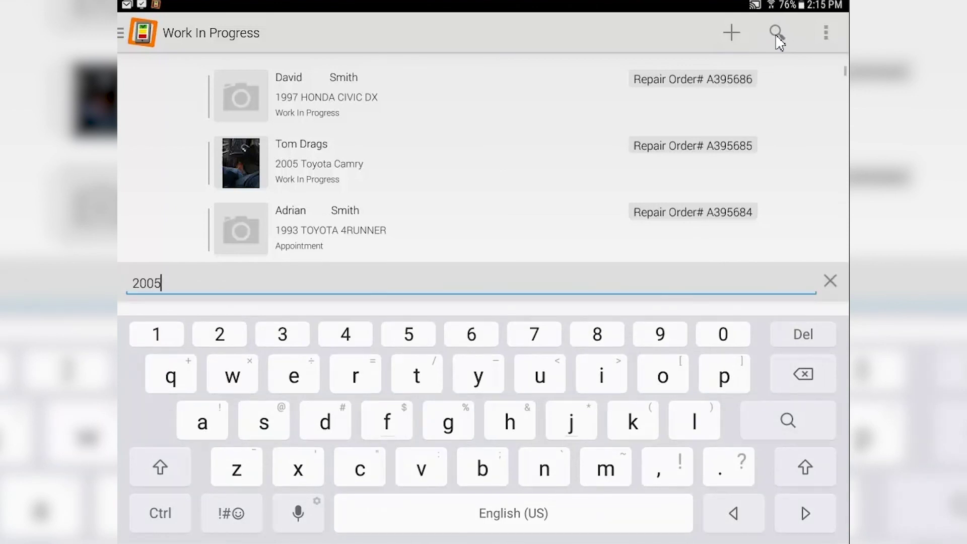
left_click(789, 421)
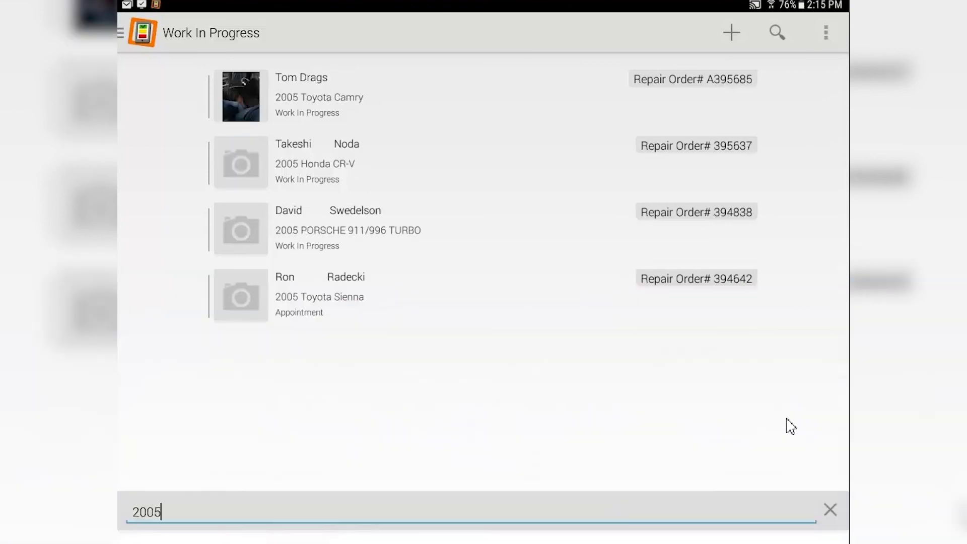